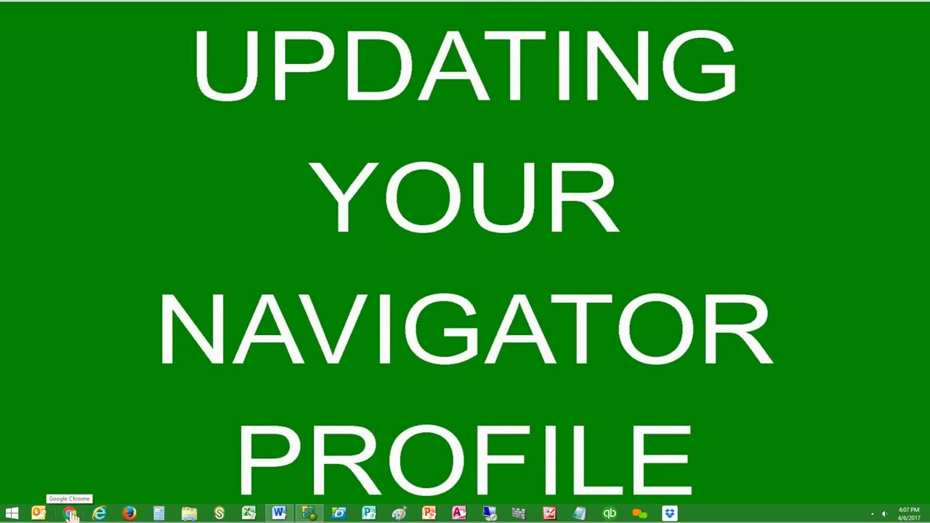
left_click(71, 513)
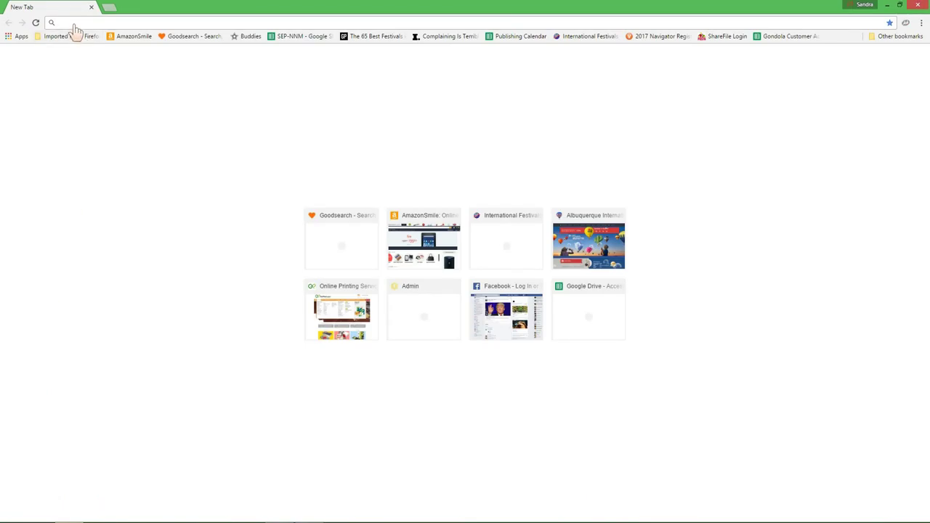
type("www.")
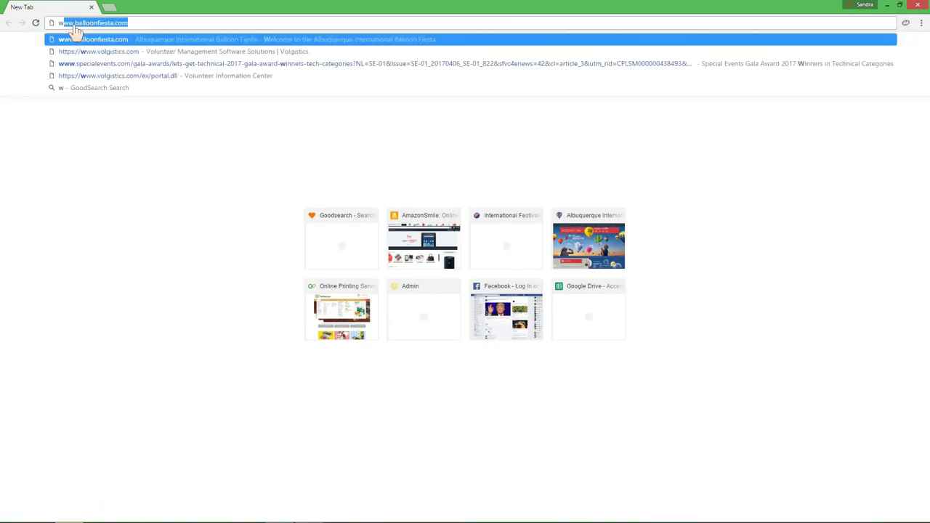
type("balloonf")
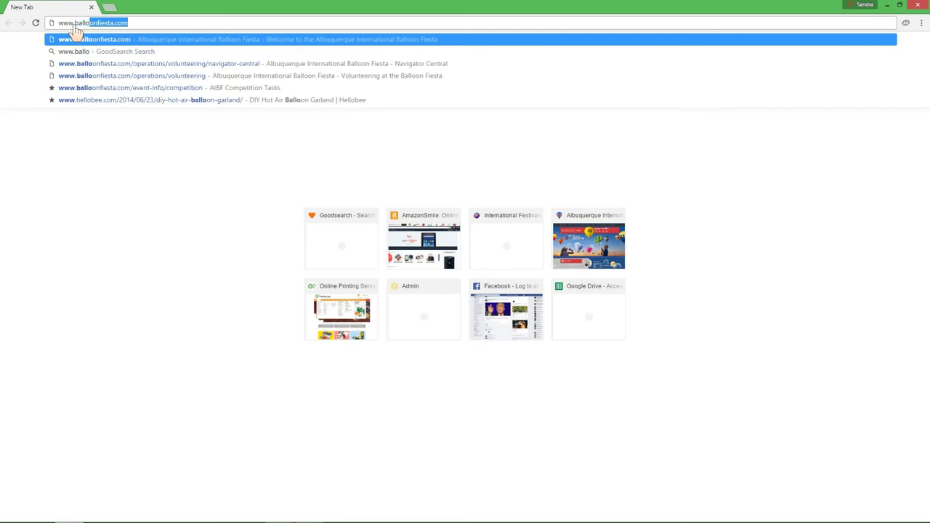
type("iesta.com")
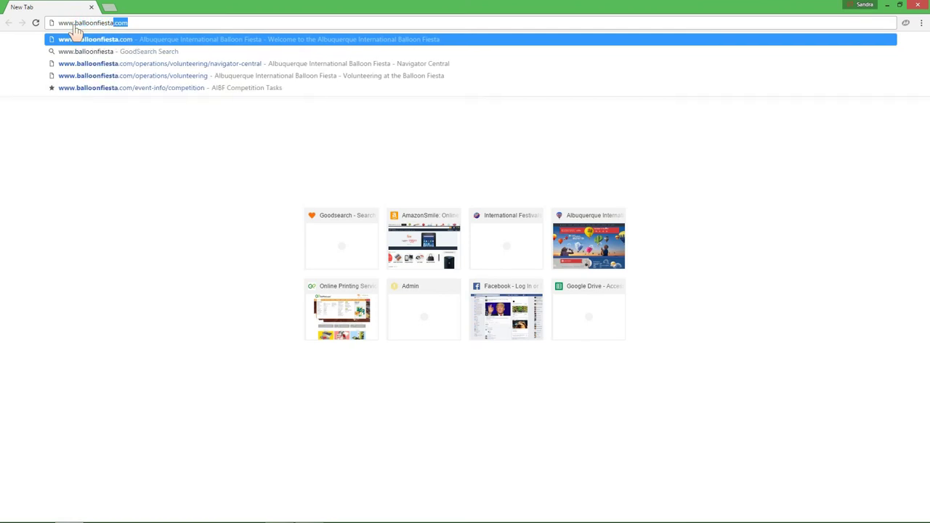
key("Return")
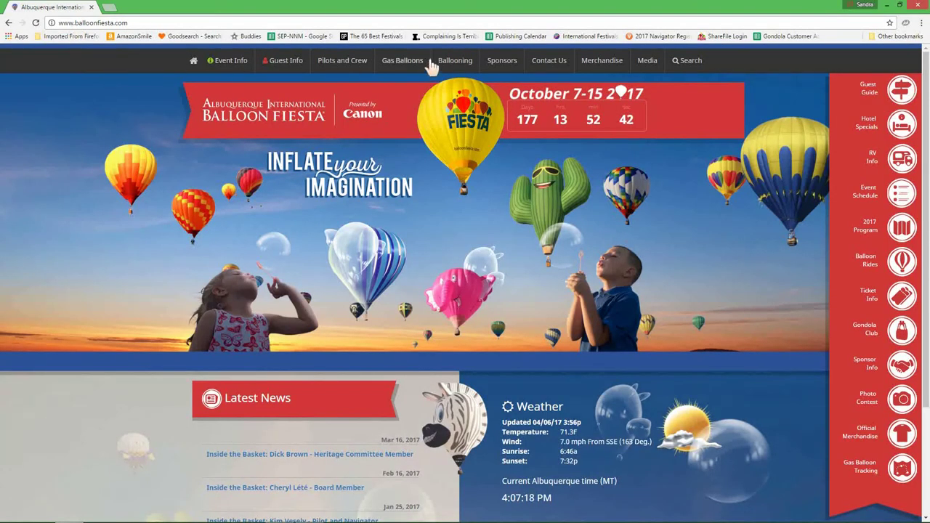
Open the Contact Us menu on the Balloon Fiesta home page to find Volunteering
left_click(549, 64)
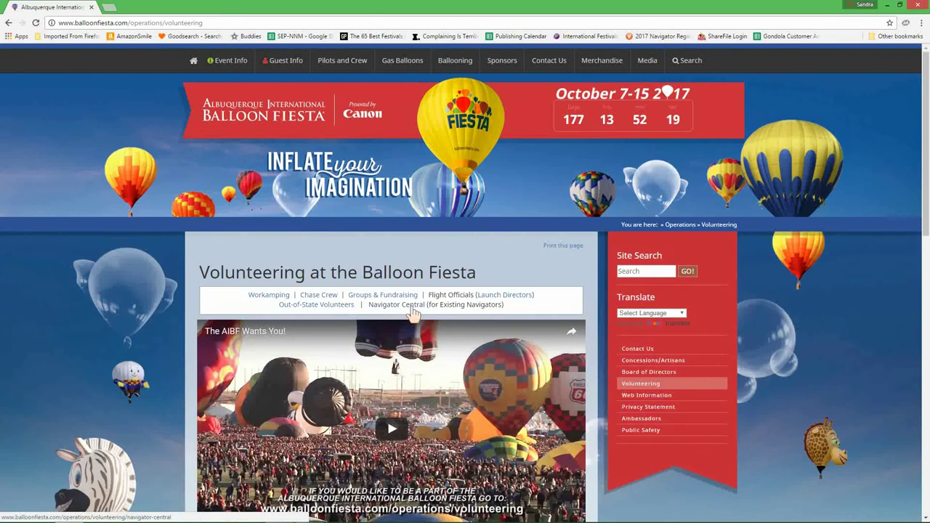
Open Navigator Central in a new tab, then its Navigator Profile login page
left_click(411, 305)
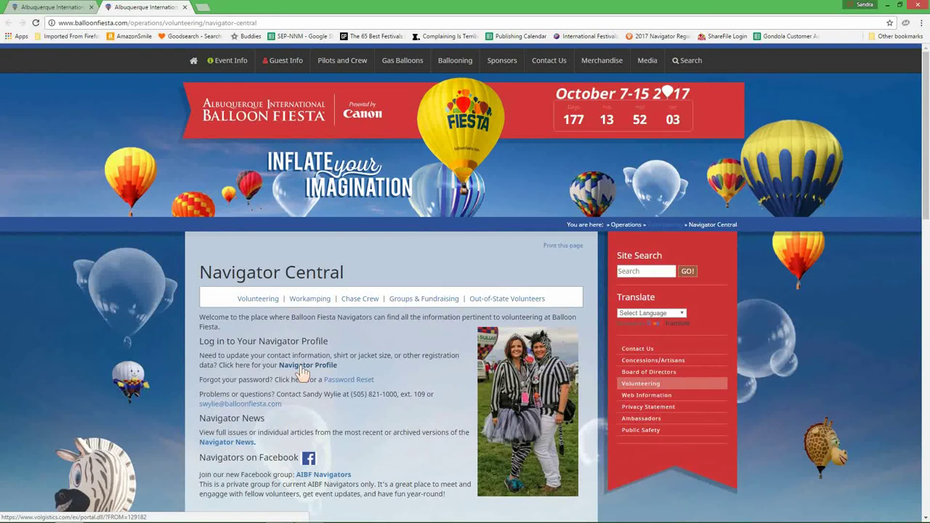
left_click(302, 367)
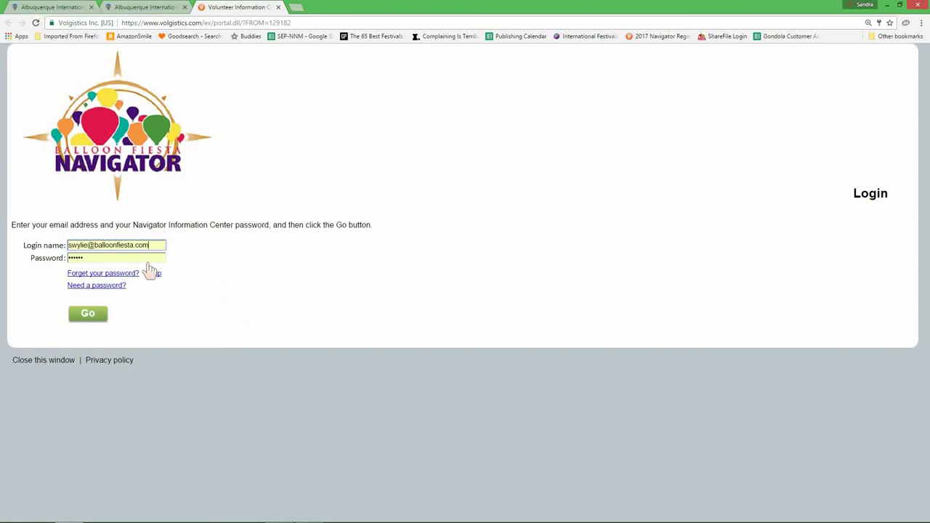
Replace the login name with the volunteer's email, let the password autofill, and sign in
left_click_drag(151, 247, 49, 249)
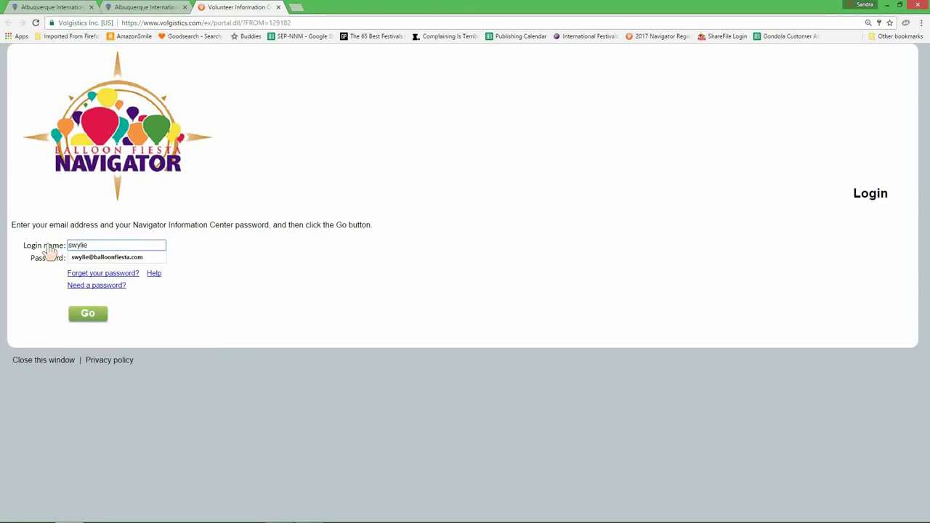
key("Tab")
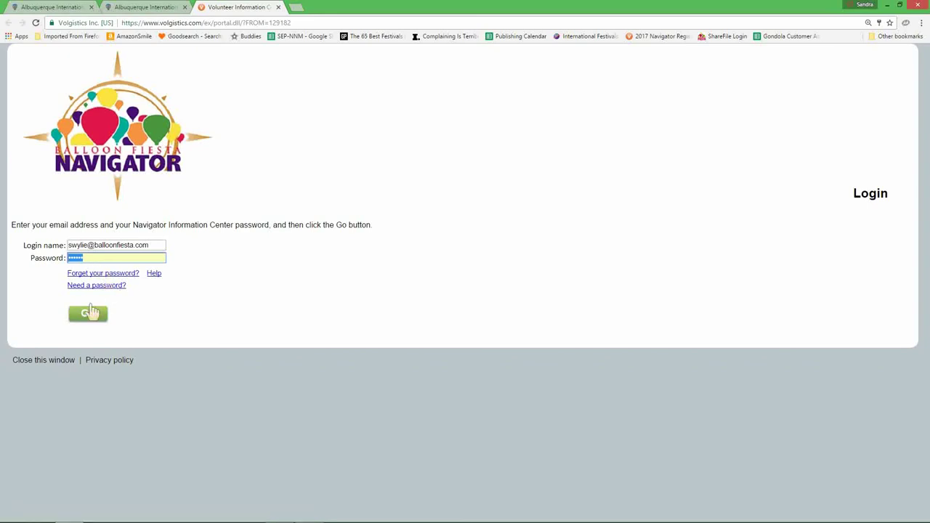
left_click(85, 316)
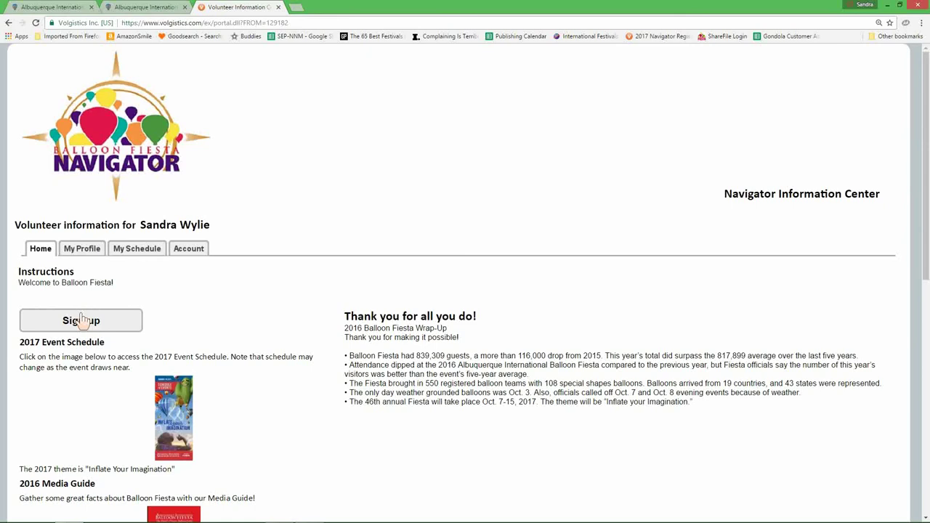
On My Profile, untick CPR Certification under Specialized Skills
left_click(88, 250)
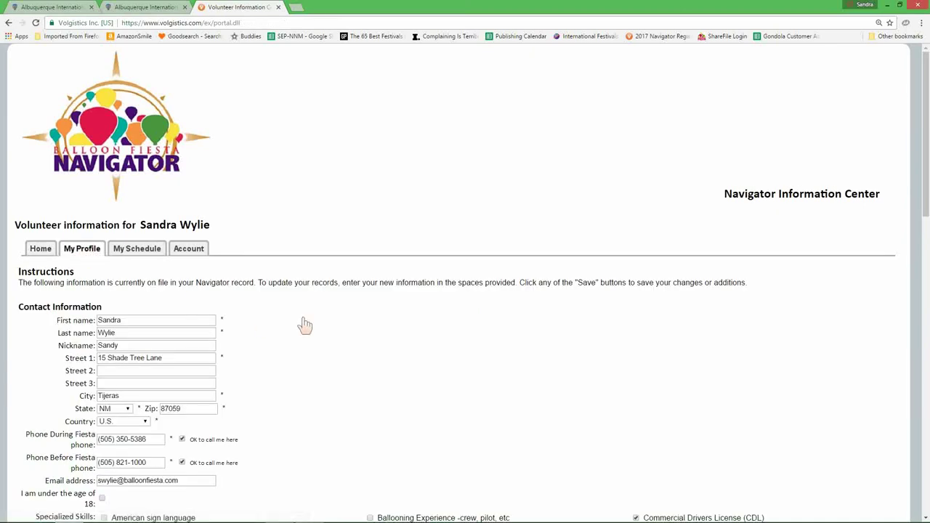
scroll(365, 337, "down", 2)
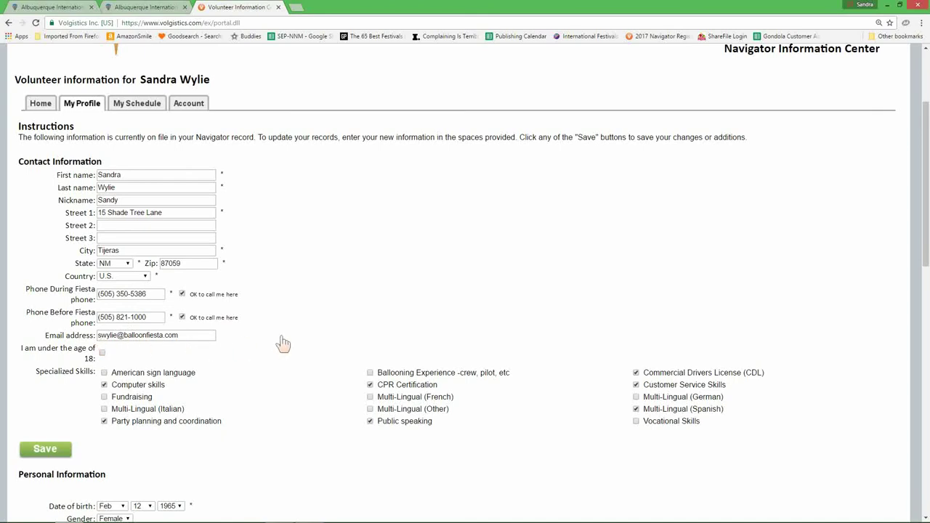
scroll(314, 337, "down", 2)
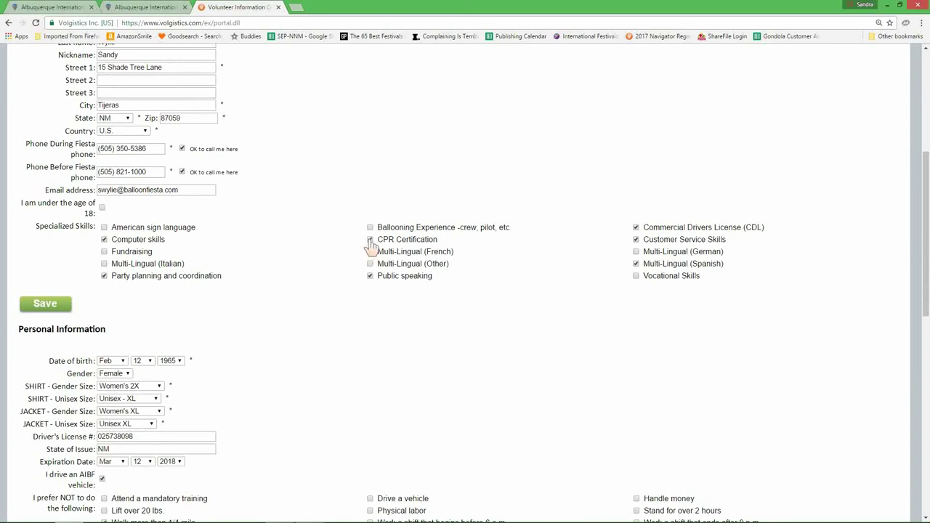
left_click(635, 239)
Untick AIBF vehicle driving, delete the license number, and add Stand over 2 hours and Physical labor limitations
scroll(291, 323, "down", 2)
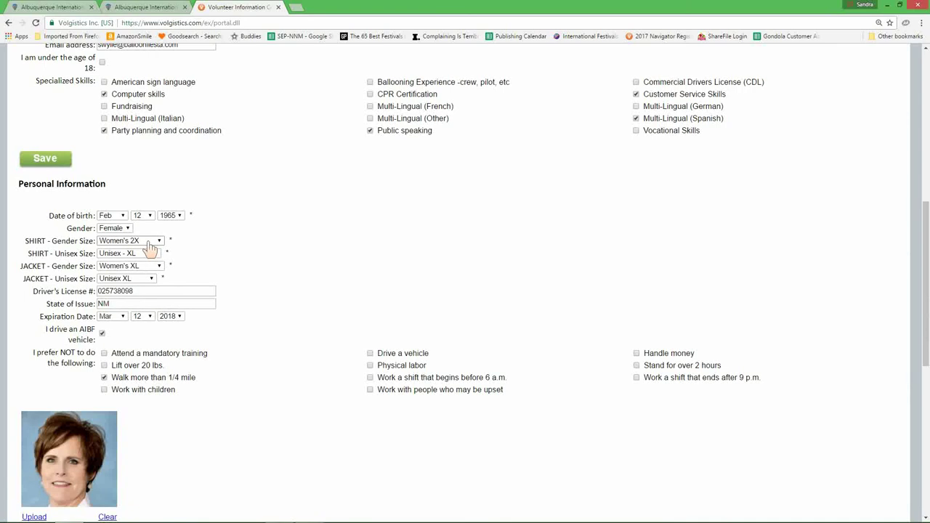
left_click(170, 317)
left_click(172, 320)
scroll(172, 325, "down", 1)
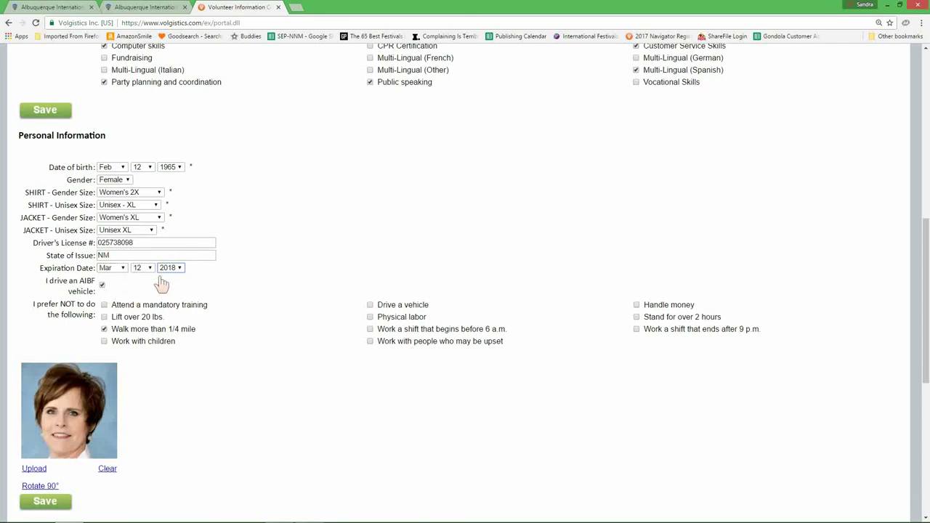
left_click(102, 286)
left_click_drag(146, 246, 45, 260)
key("BackSpace")
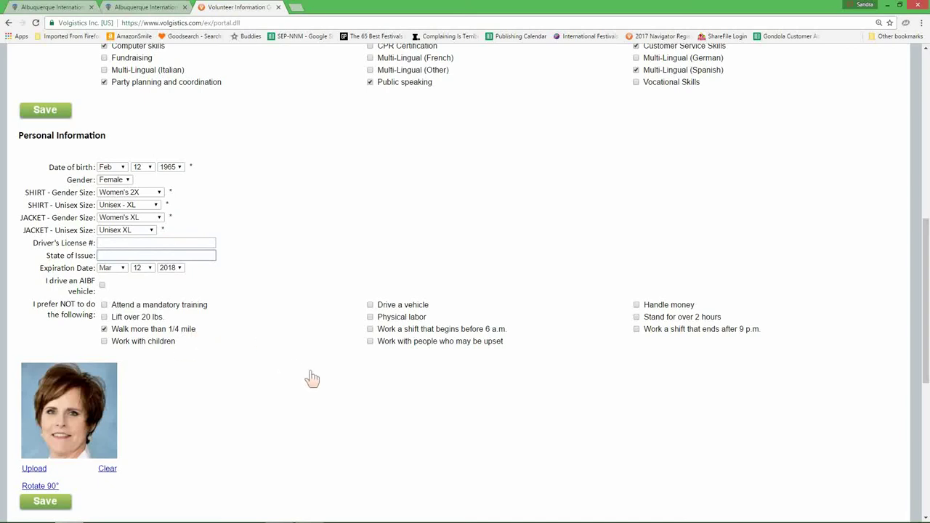
left_click(637, 318)
left_click(371, 317)
Try uploading a profile photo, cancel the Desktop file browser, and submit with no file
scroll(73, 447, "down", 2)
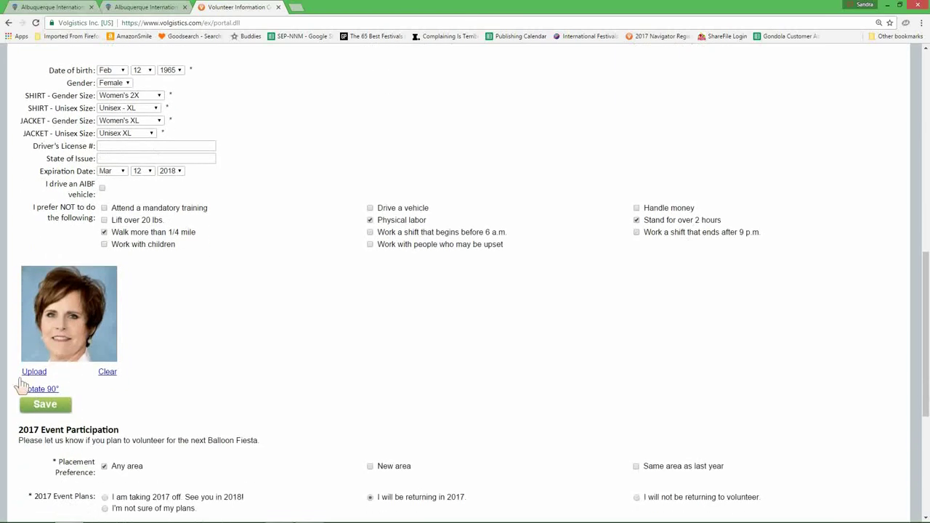
left_click(34, 374)
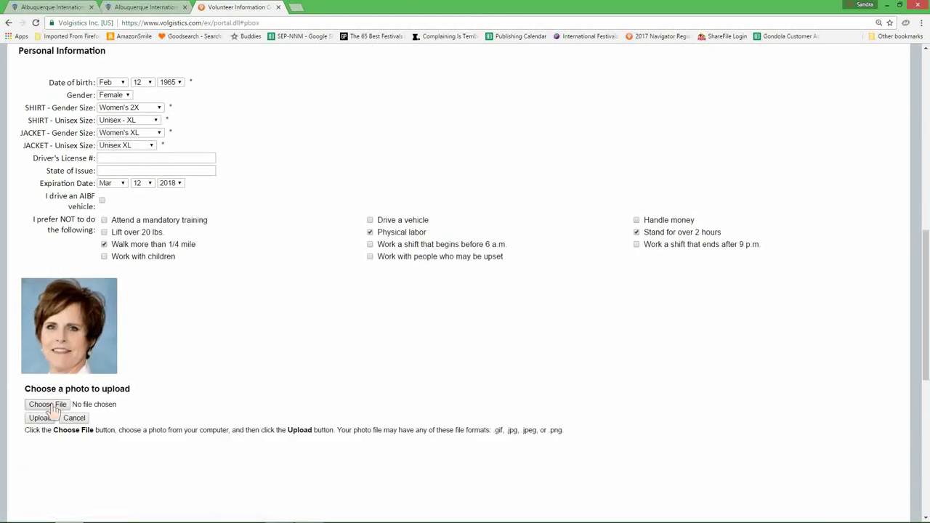
left_click(48, 405)
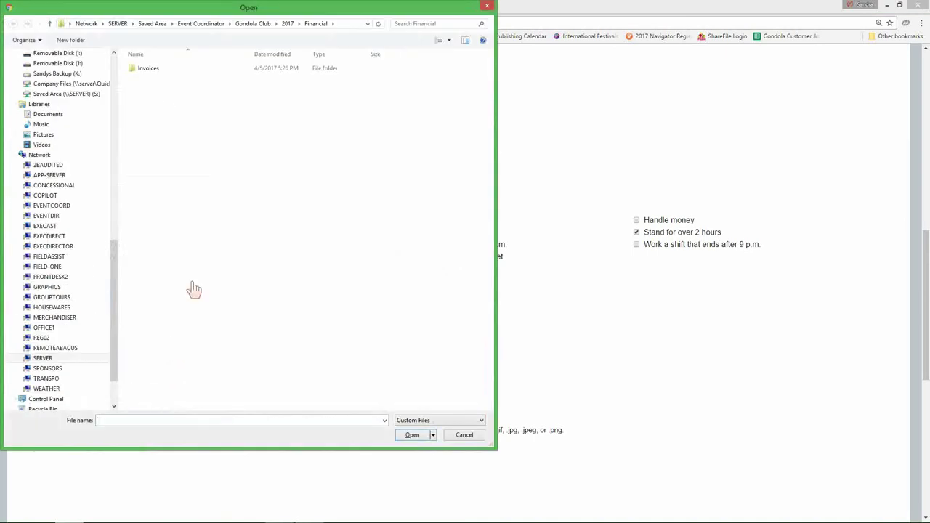
left_click_drag(121, 262, 118, 93)
left_click(29, 136)
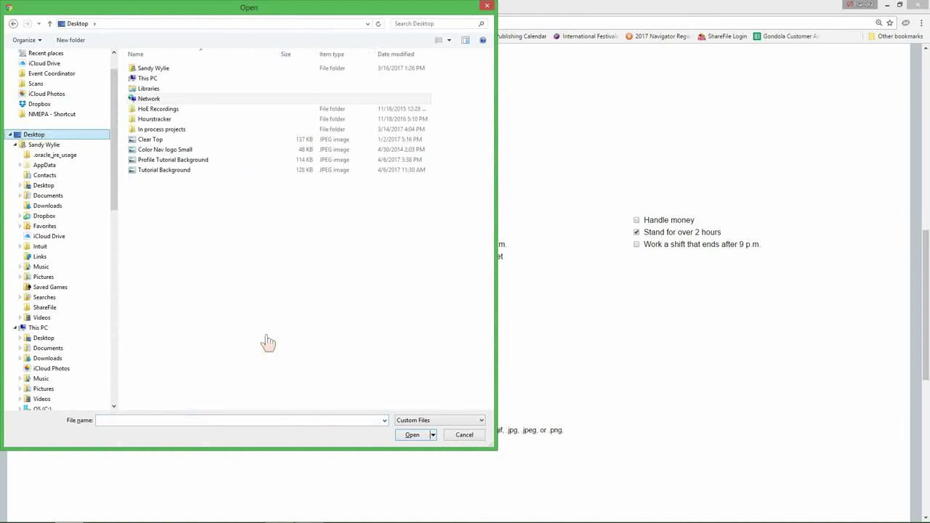
left_click(470, 434)
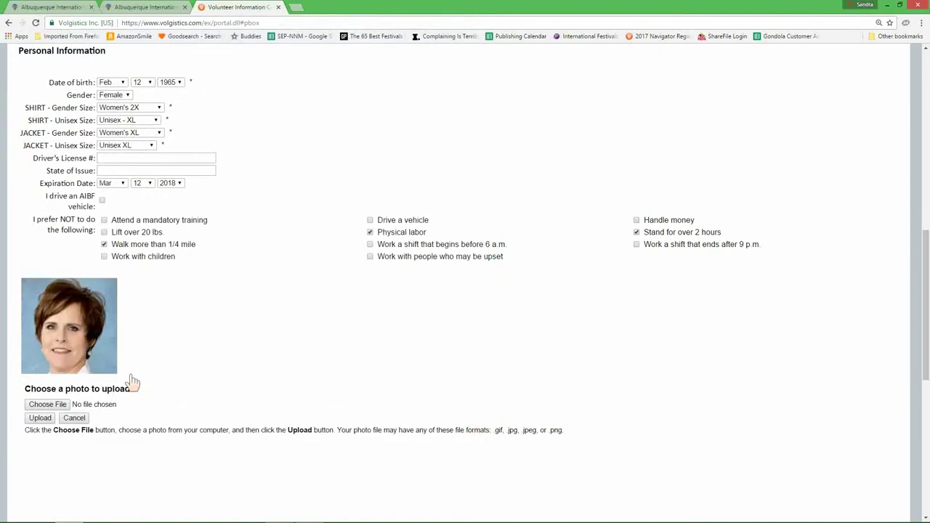
left_click(37, 419)
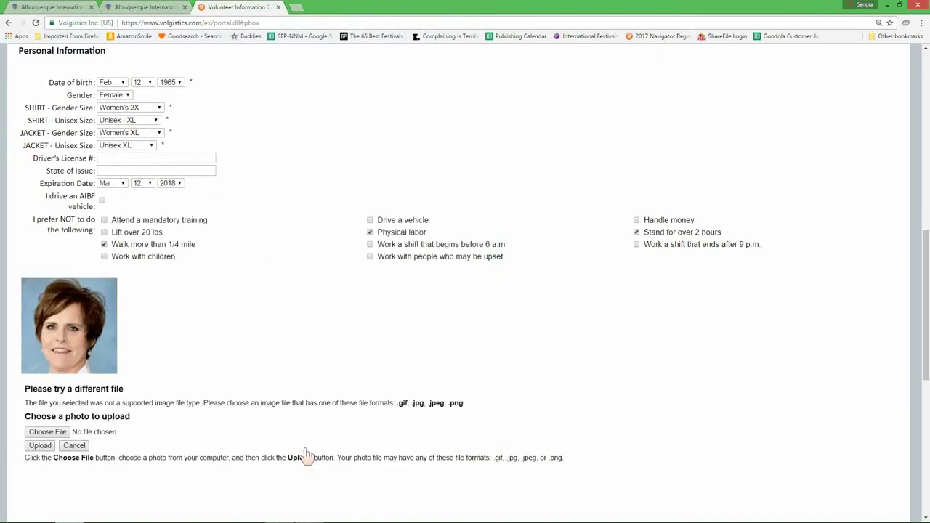
scroll(295, 348, "down", 3)
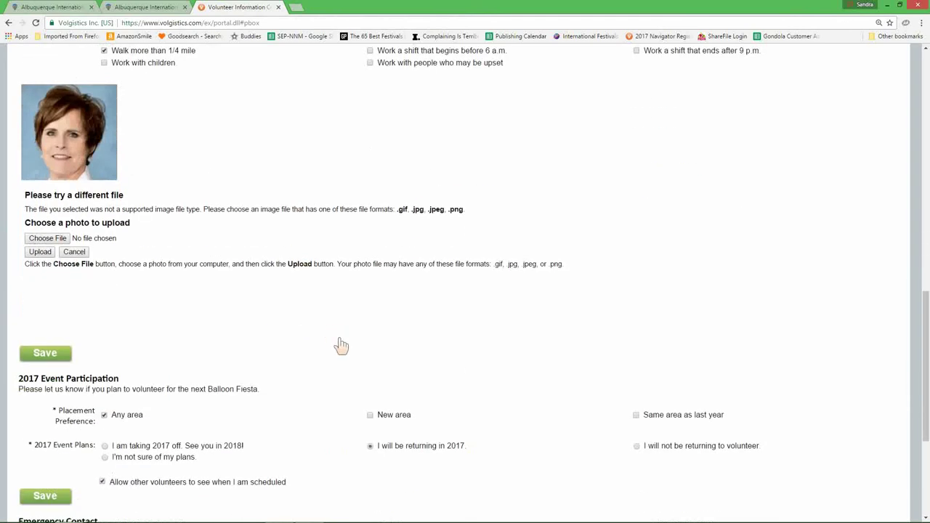
Mark 2017 Event Participation plans as I'm not sure of my plans
scroll(128, 284, "down", 1)
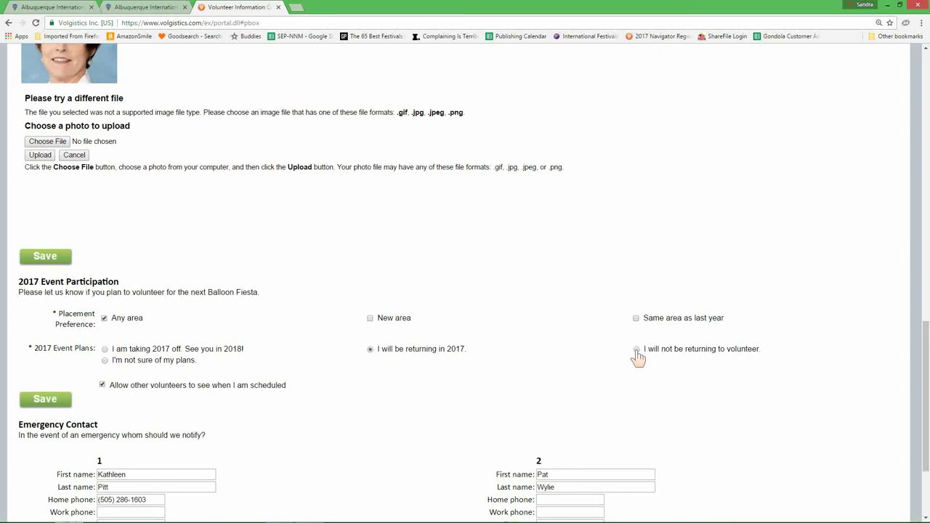
left_click(105, 361)
scroll(338, 352, "down", 3)
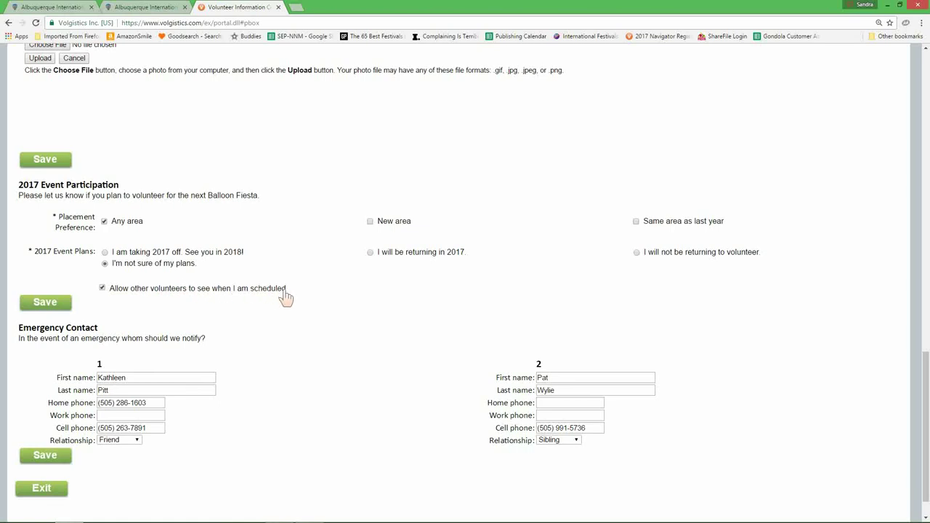
left_click(102, 288)
left_click(102, 288)
scroll(310, 368, "down", 1)
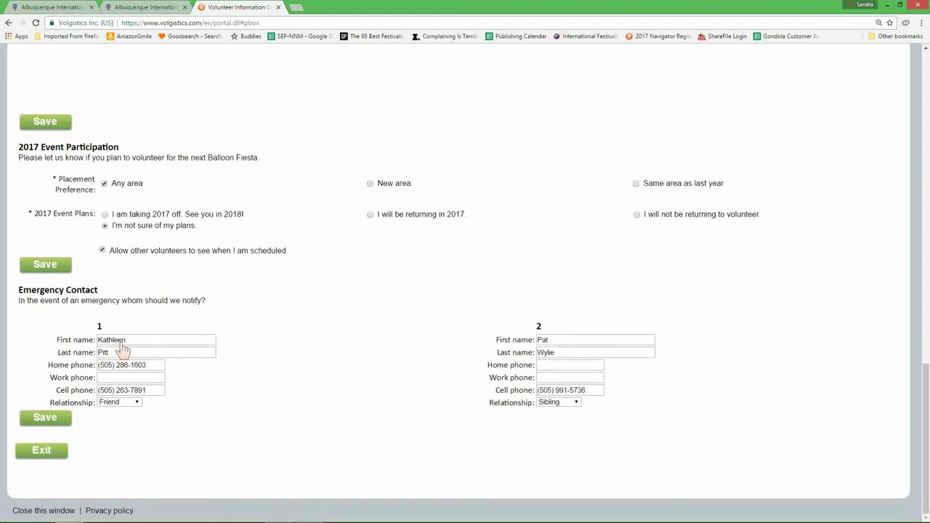
Click Save on the profile, then Exit at the bottom to reach the Thank you page
left_click(116, 350)
left_click(38, 420)
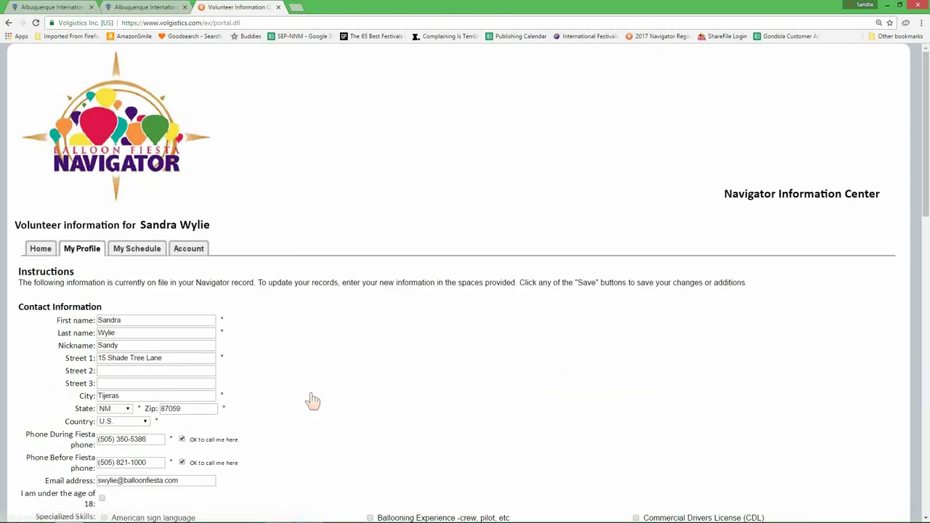
scroll(305, 342, "down", 10)
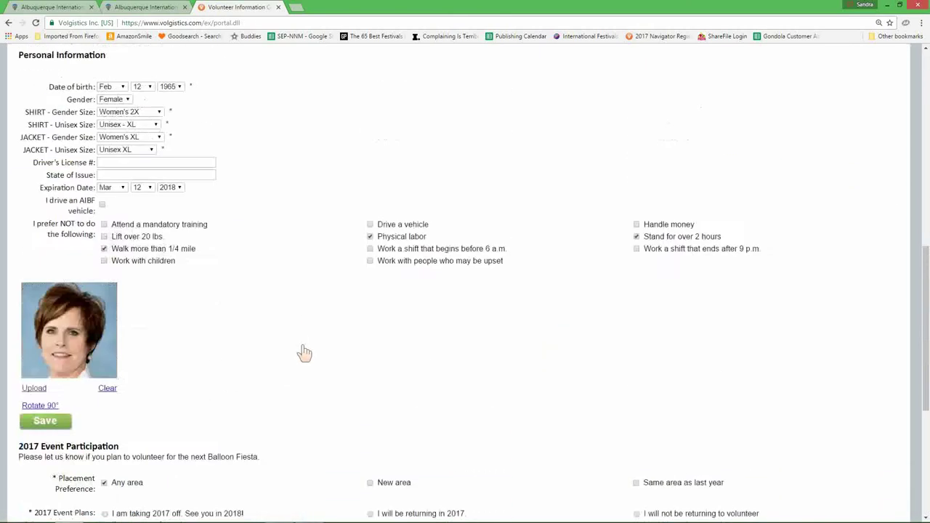
scroll(305, 352, "down", 3)
scroll(305, 352, "down", 3)
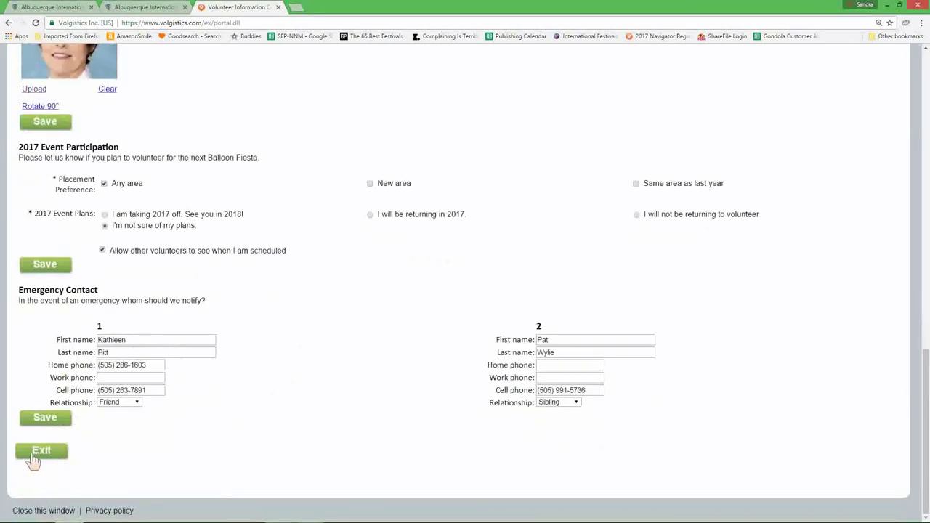
left_click(37, 453)
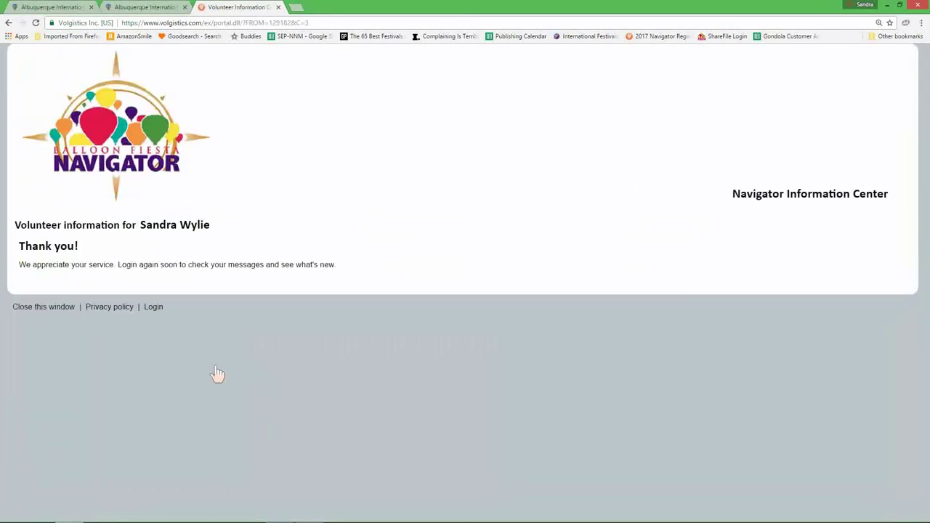